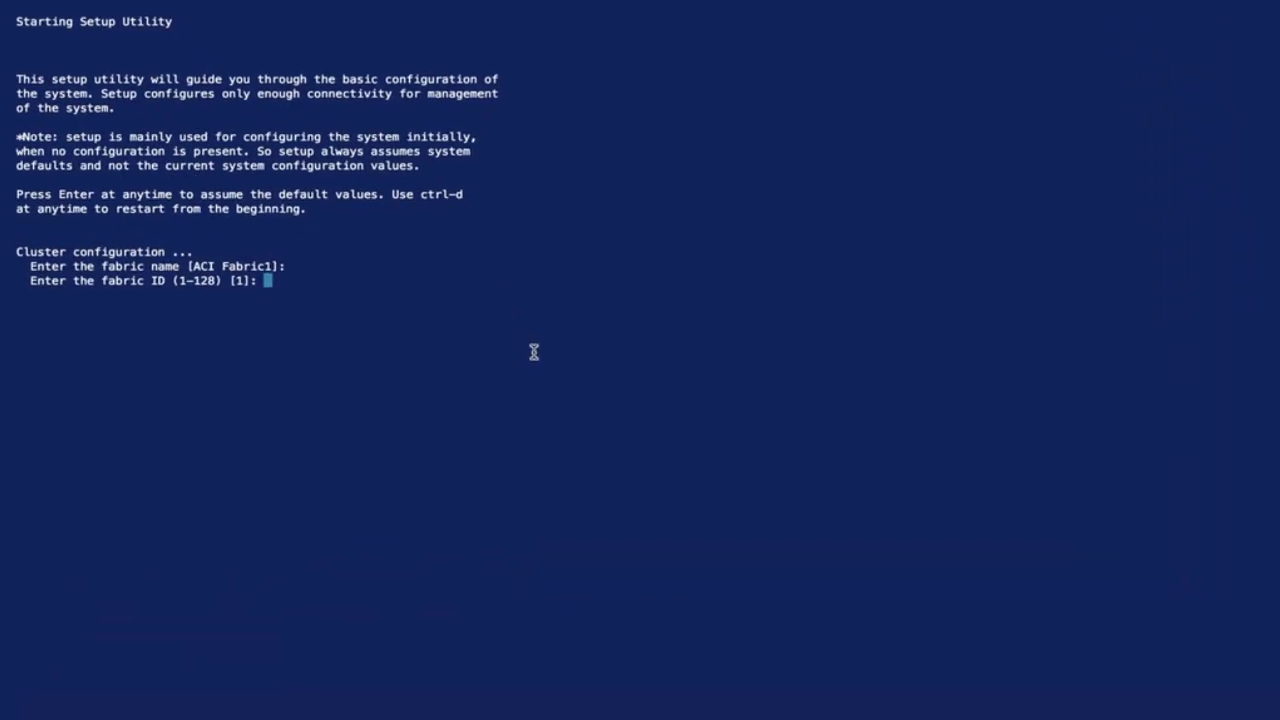
Step: Accept the default fabric ID 1, then set the fabric to 3 active controllers and the POD ID to 1
key(Return)
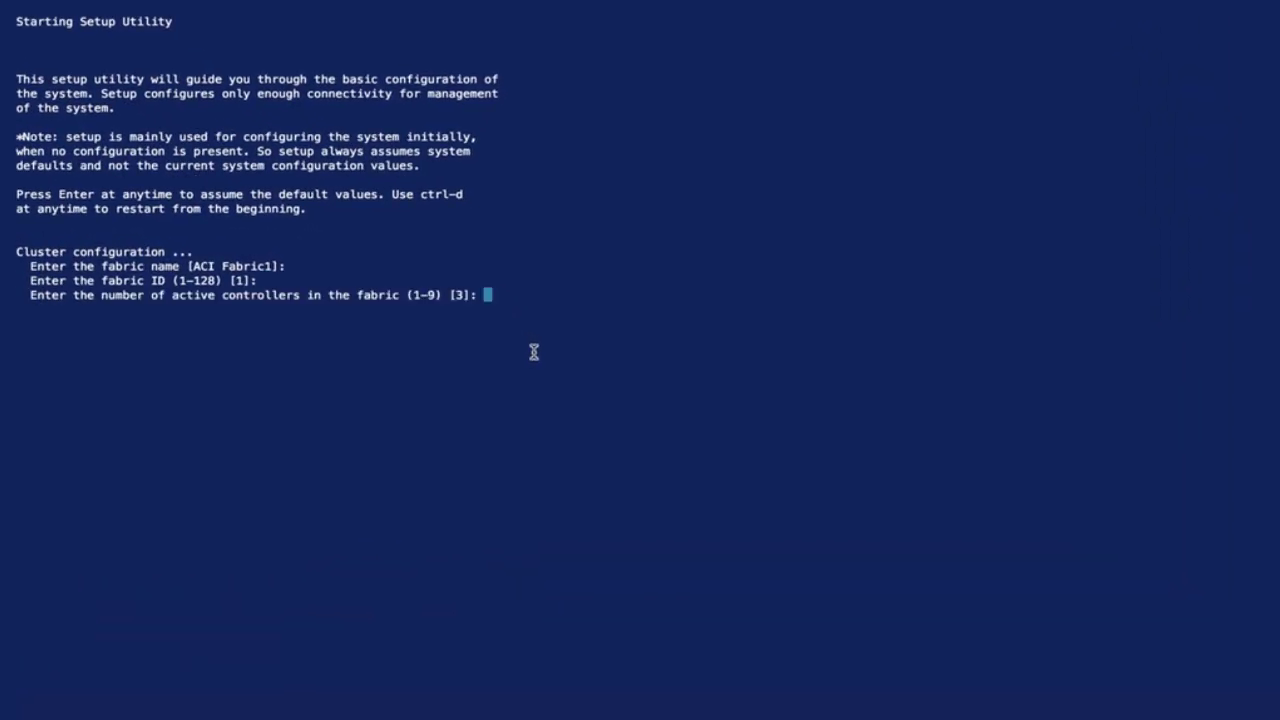
text(3)
key(Return)
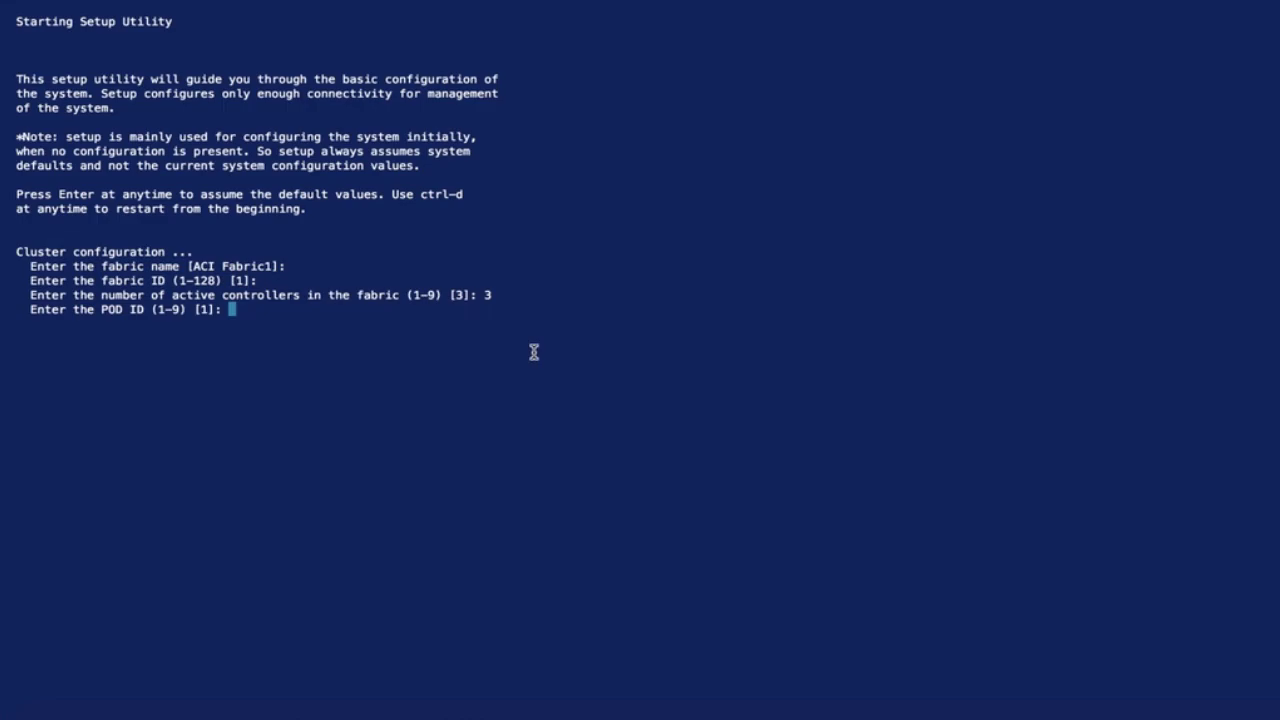
text(1)
key(Return)
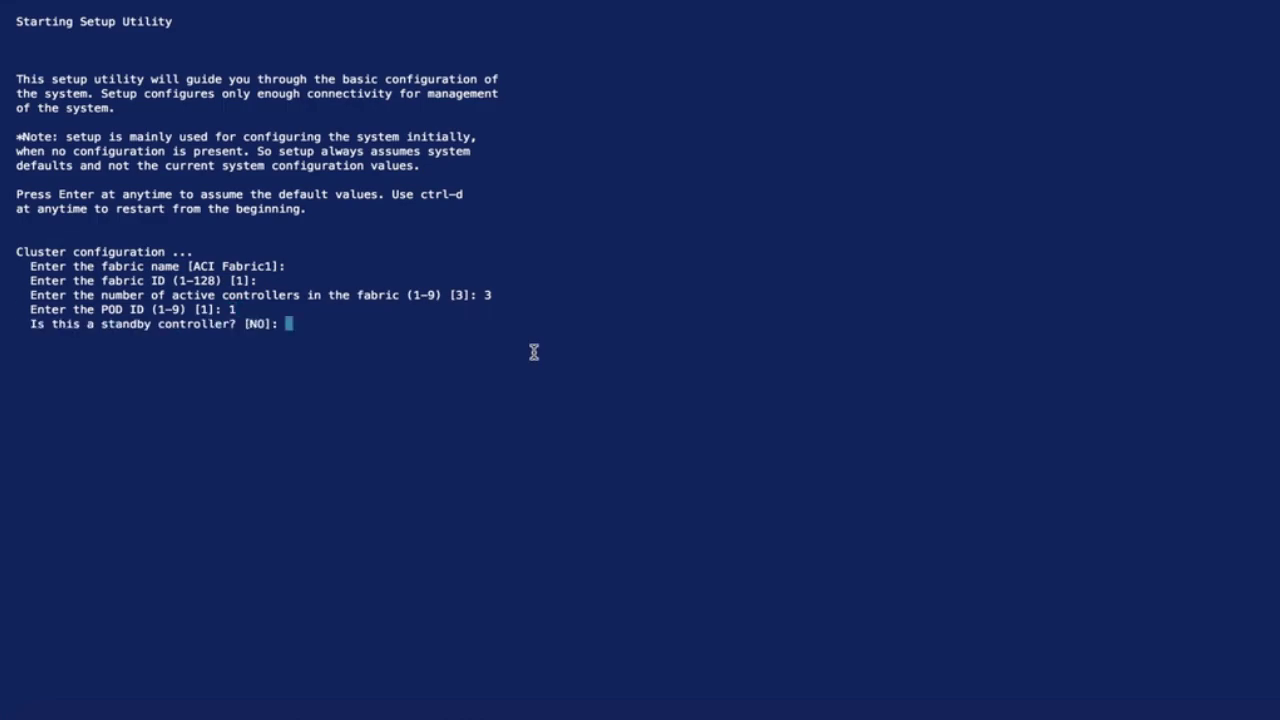
Step: Define this as a non-standby controller with the default controller ID 1 and name apic1
key(Return)
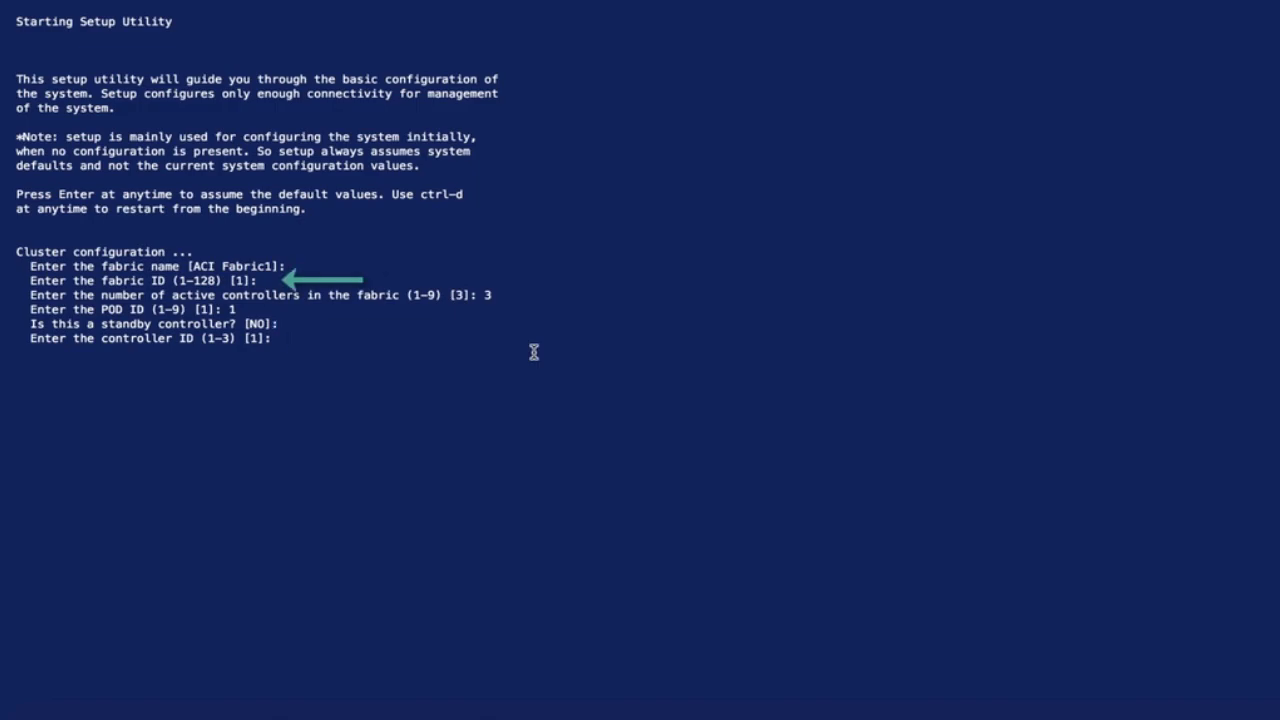
key(Return)
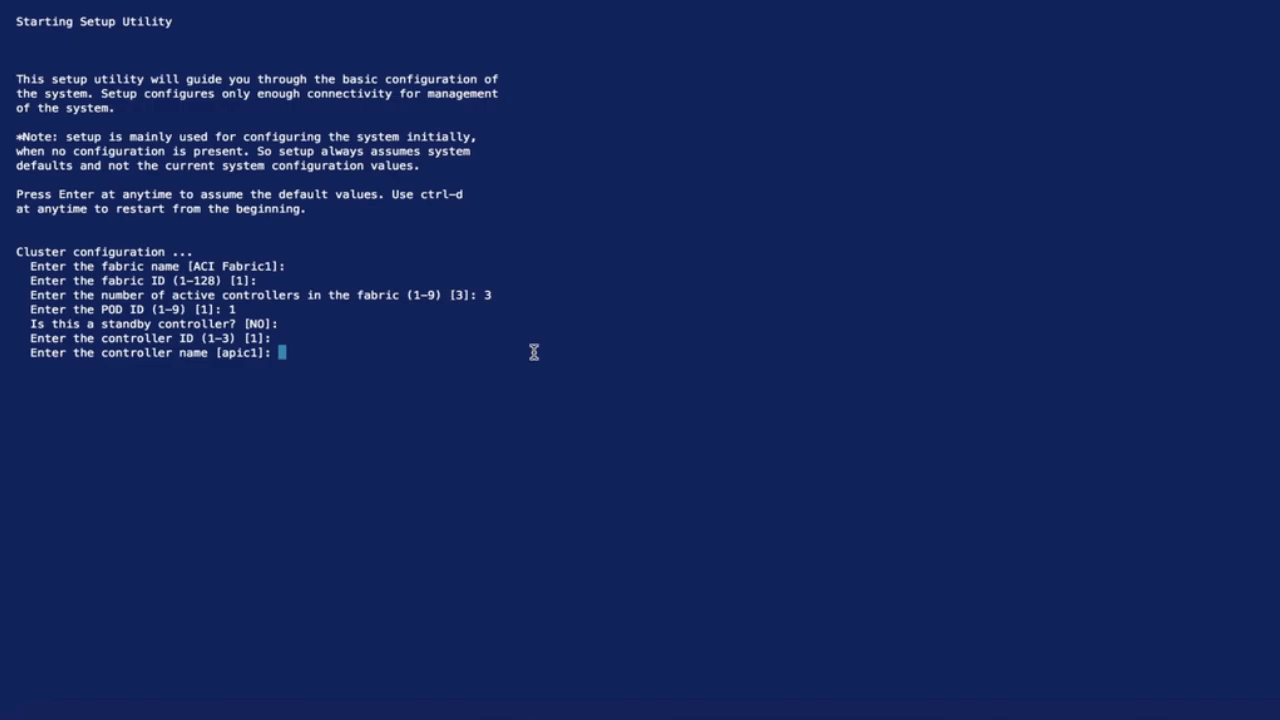
key(Return)
Step: Set the TEP address pool to 192.168.0.0/16 and the infra VLAN ID to 4093, keeping the default multicast pool 225.0.0.0/15
text(19)
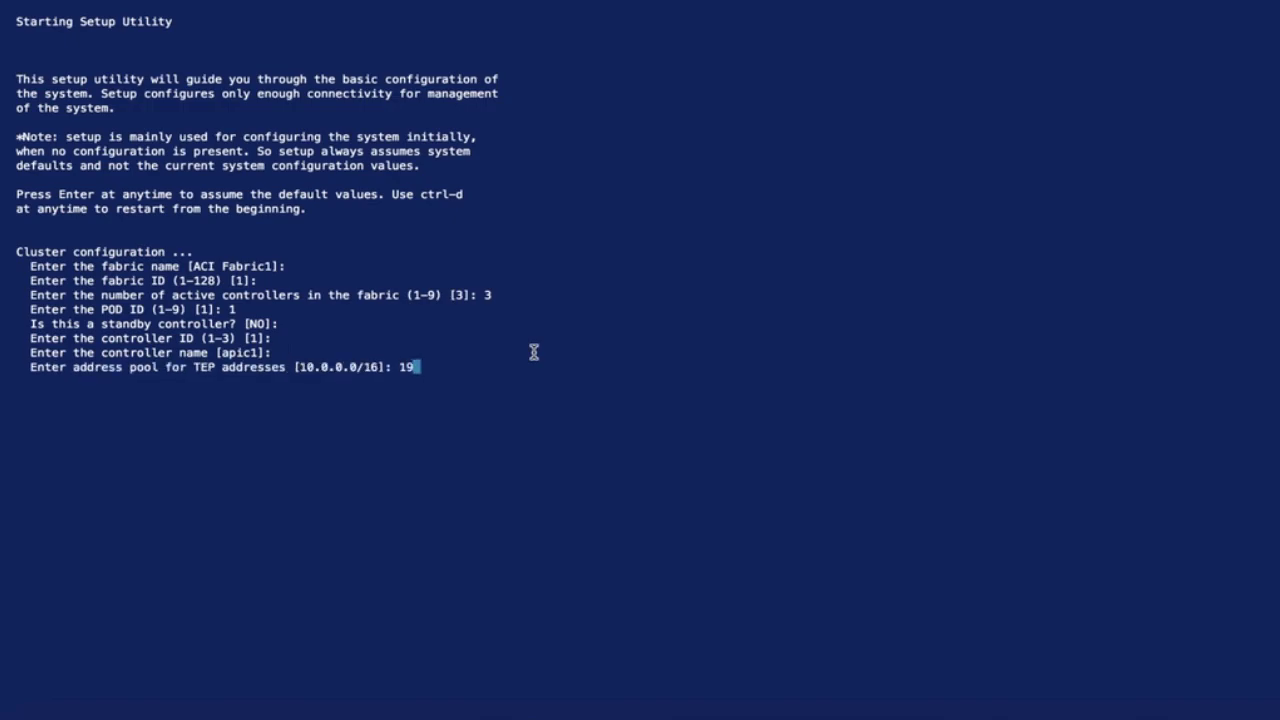
text(2.168.0.0/16)
key(Return)
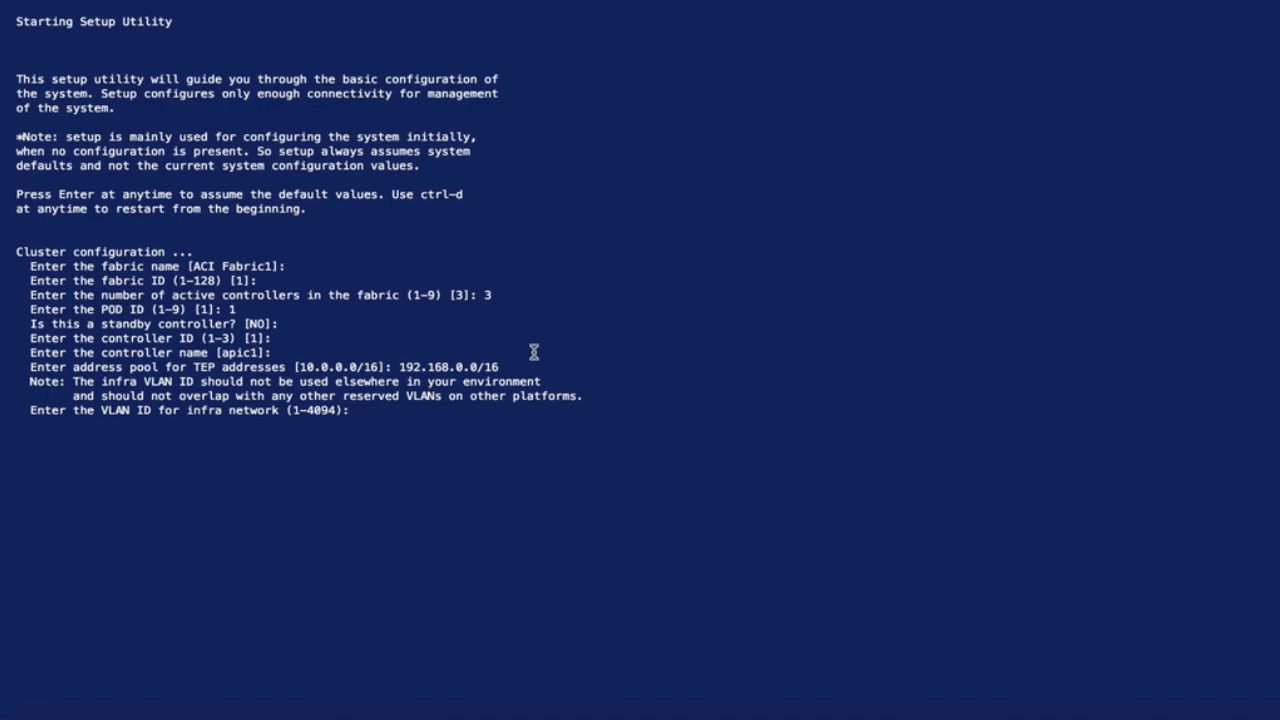
text(4093)
key(Return)
key(Return)
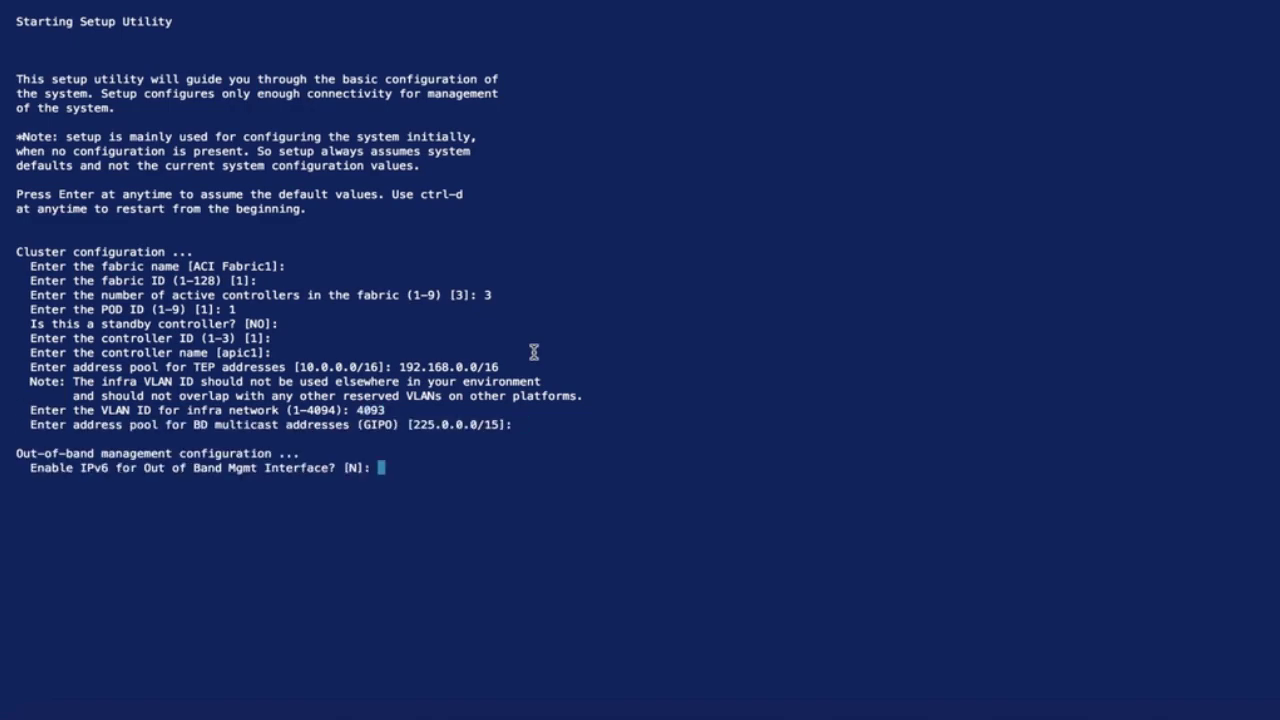
Step: Configure out-of-band management without IPv6, using IPv4 address 10.96.5.161/24, default gateway 10.96.5.1 and automatic interface speed/duplex
key(Return)
text(10.96.5.161/24)
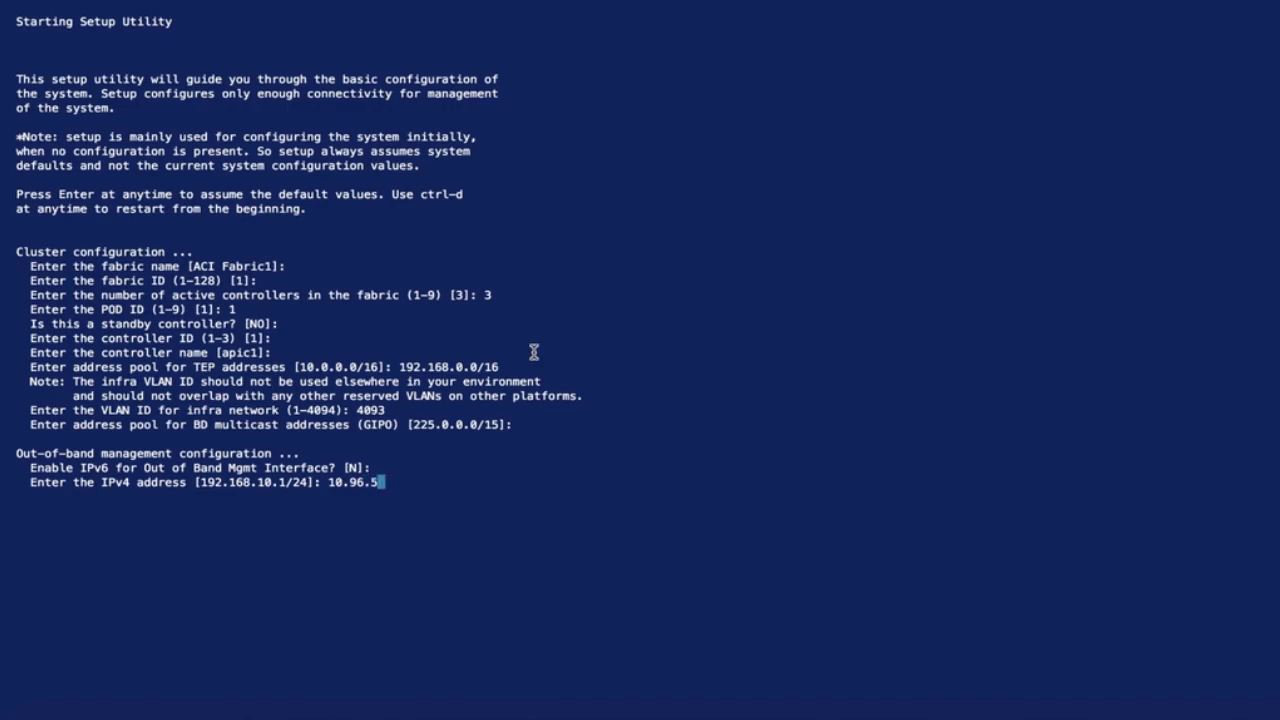
key(Return)
text(10.96.5.1)
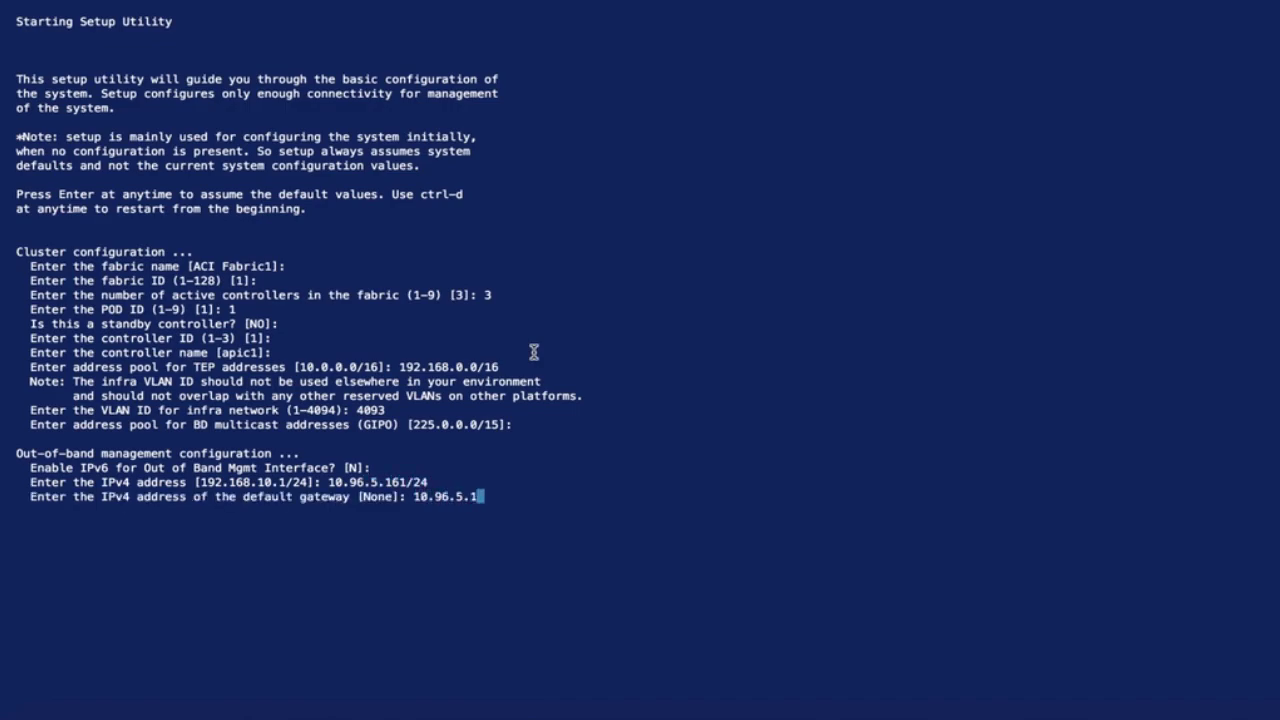
key(Return)
key(Return)
Step: Disable strong passwords, enter and confirm the admin password, and apply the configuration without editing it
text(N)
key(Return)
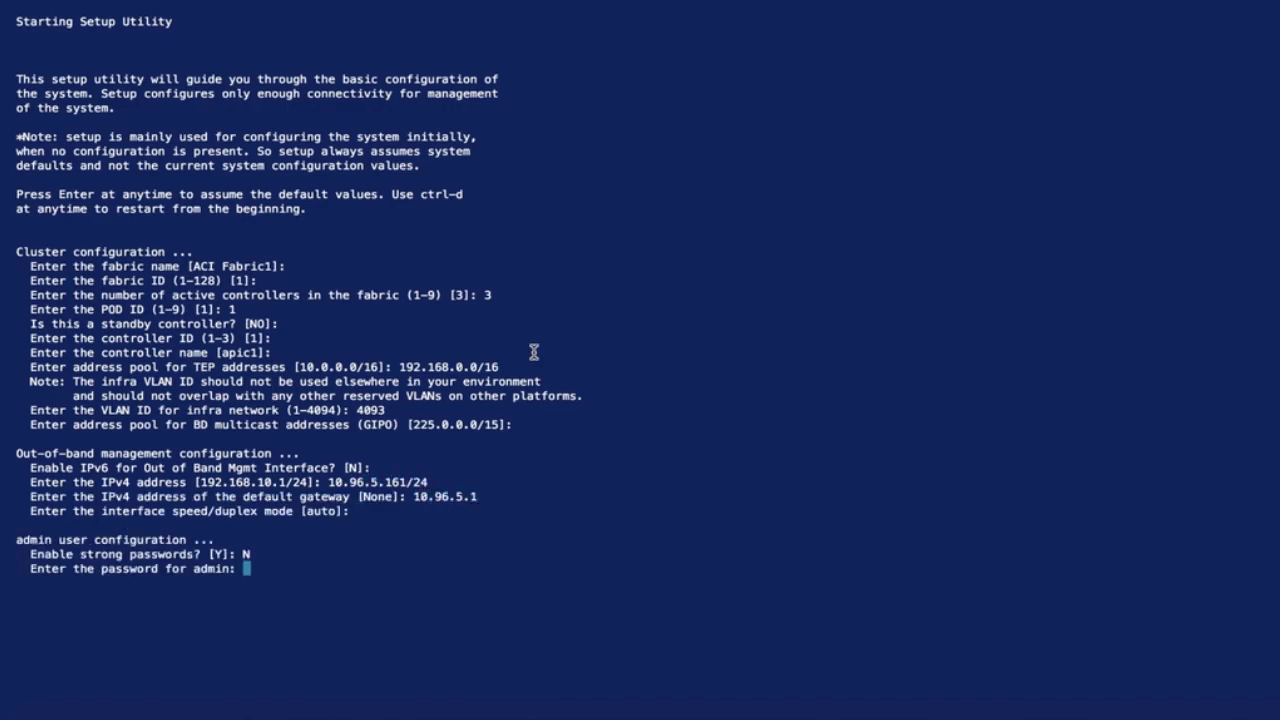
key(Return)
key(Return)
text(n)
key(Return)
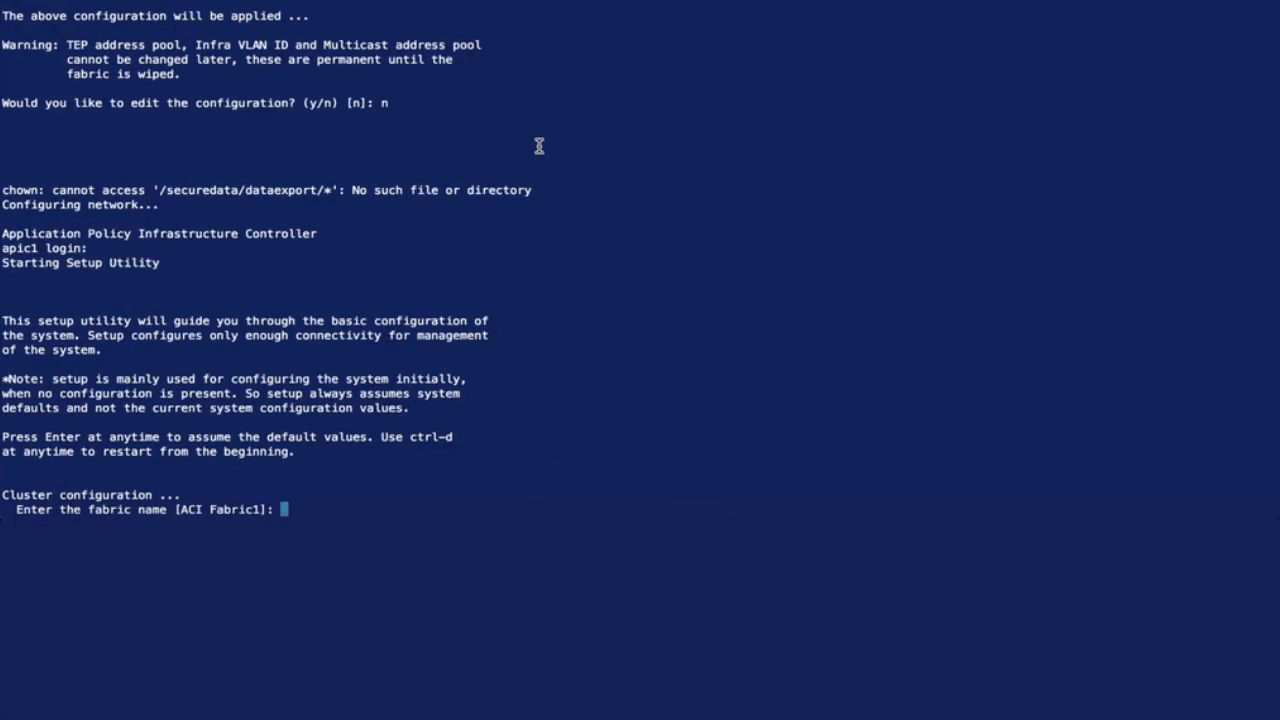
Step: Accept the default cluster settings for the second controller and give it controller ID 2 with the default name apic2
key(Return)
key(Return)
key(Return)
key(Return)
key(Return)
text(2)
key(Return)
key(Return)
Step: Set the second controller's TEP address pool to 192.168.0.0/16, infra VLAN ID to 4093 and out-of-band IPv4 address to 10.96.5.162 without IPv6
text(192)
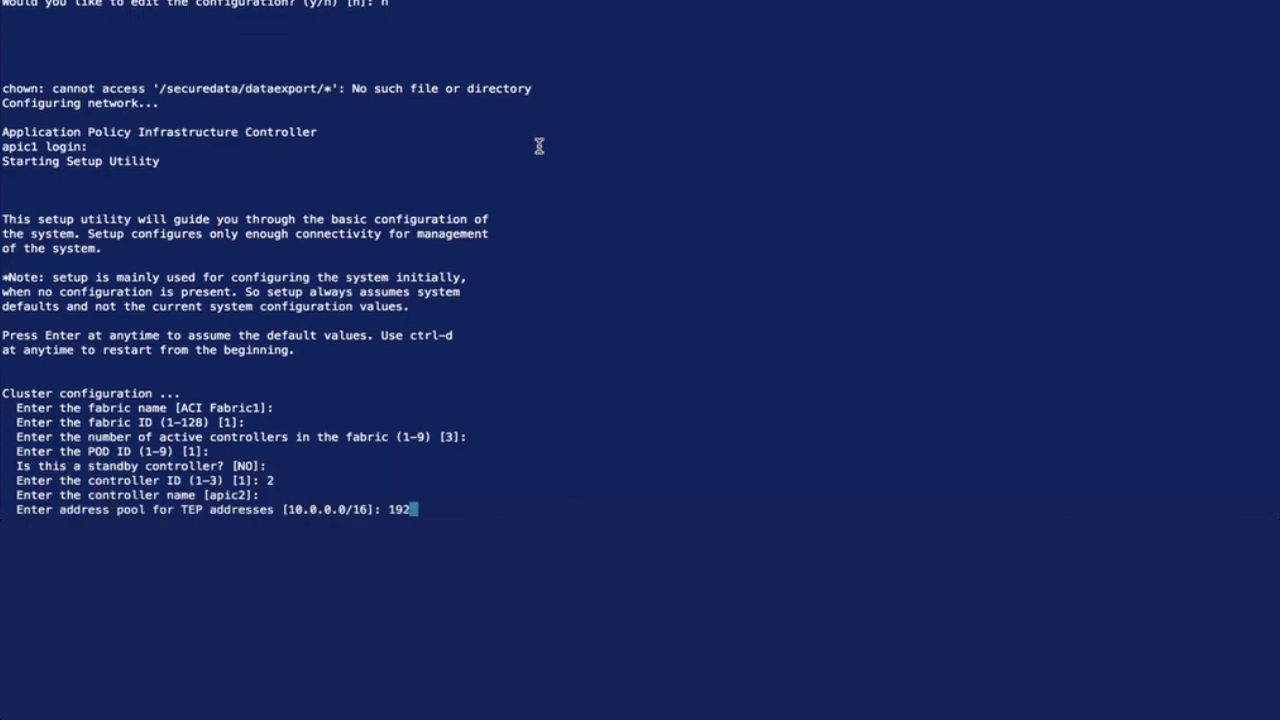
text(.168.0.0/16)
key(Return)
text(4093)
key(Return)
key(Return)
text(10.96.5.162)
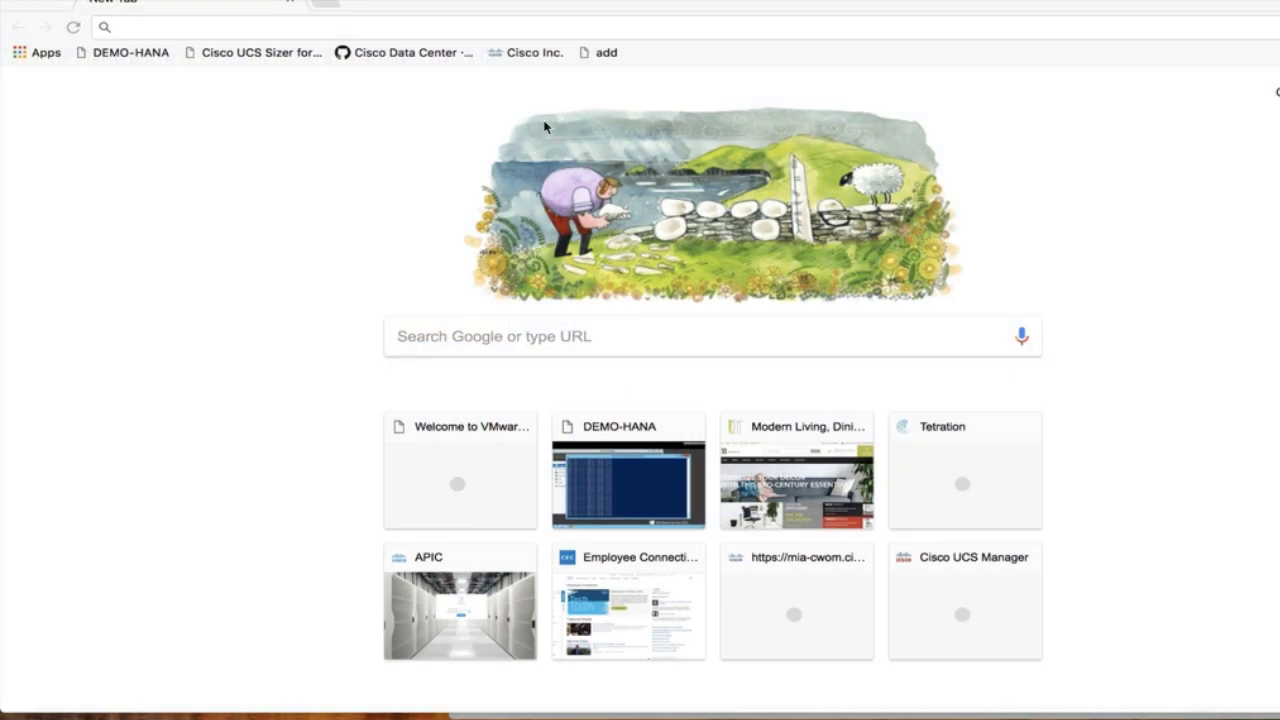
text(https://10.96.5.161)
key(Return)
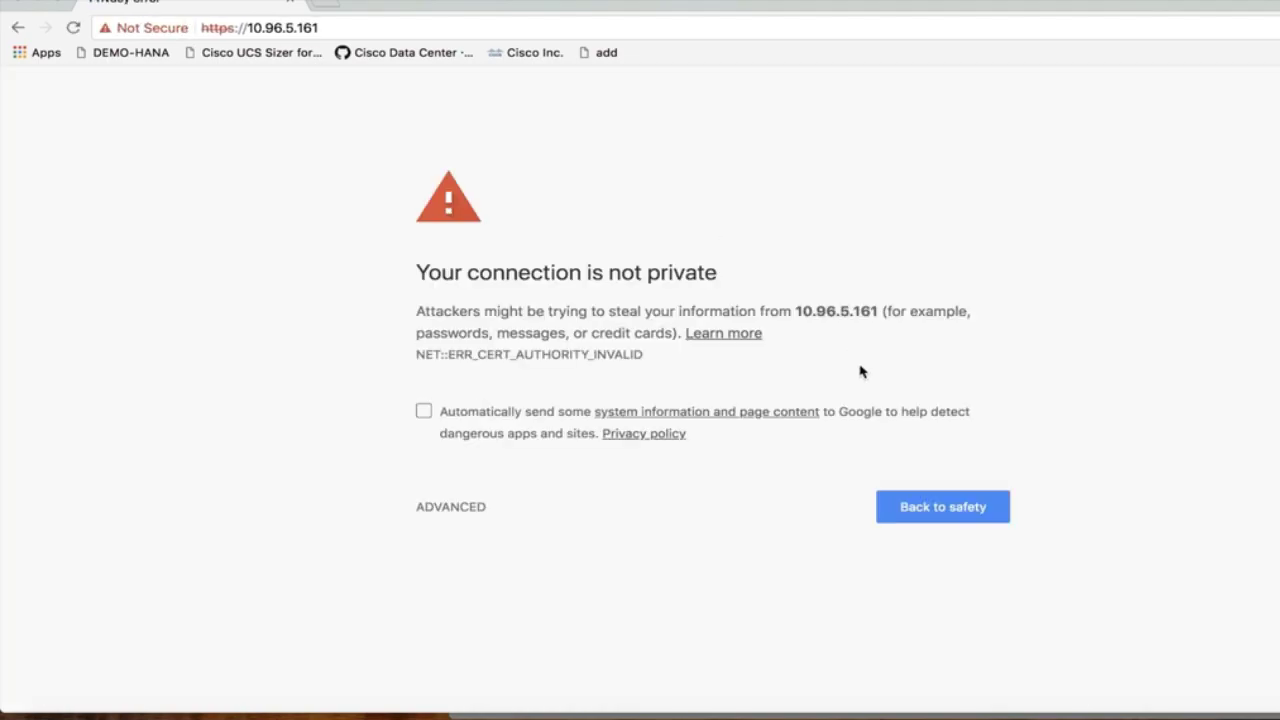
click(451, 506)
click(549, 648)
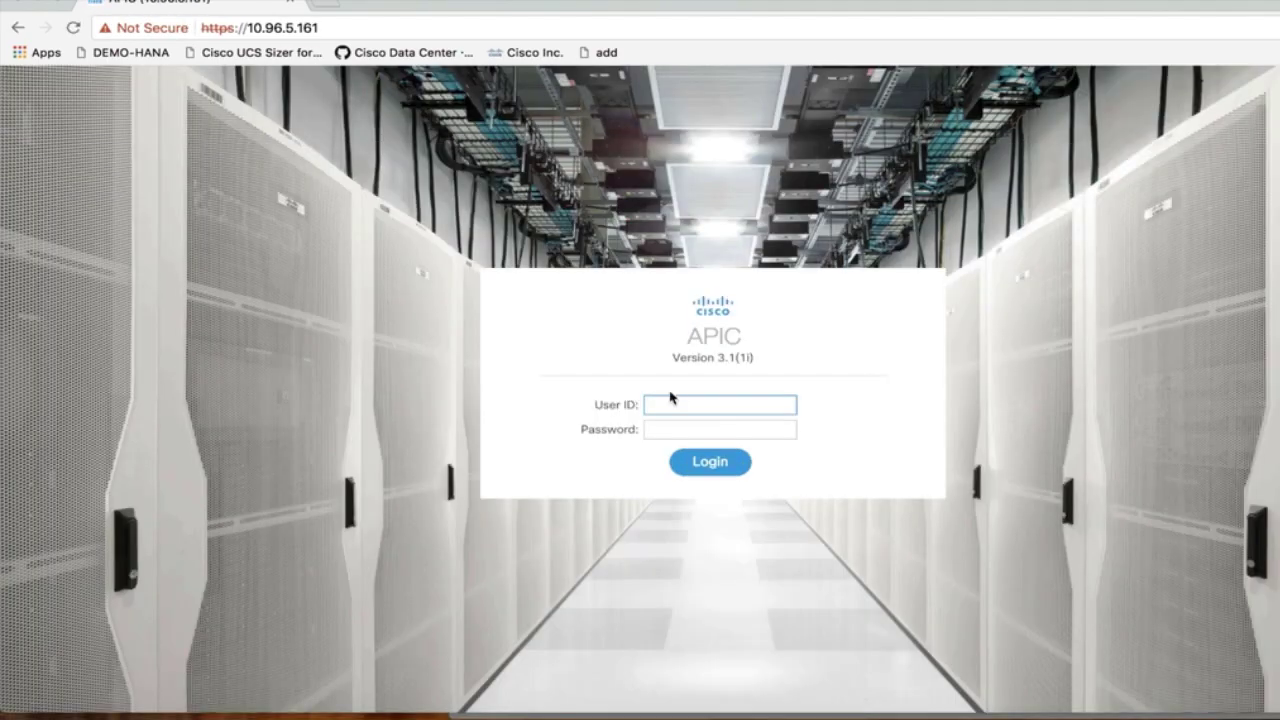